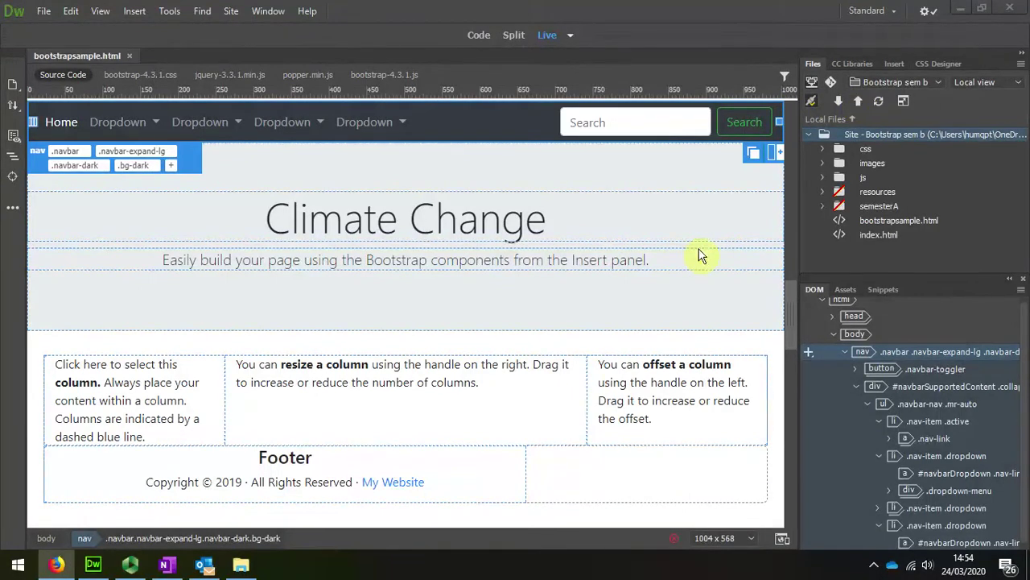
- Drag the Firefox window showing the published Bootstrap page over Dreamweaver and maximize it
left_click_drag(1006, 133, 426, 2)
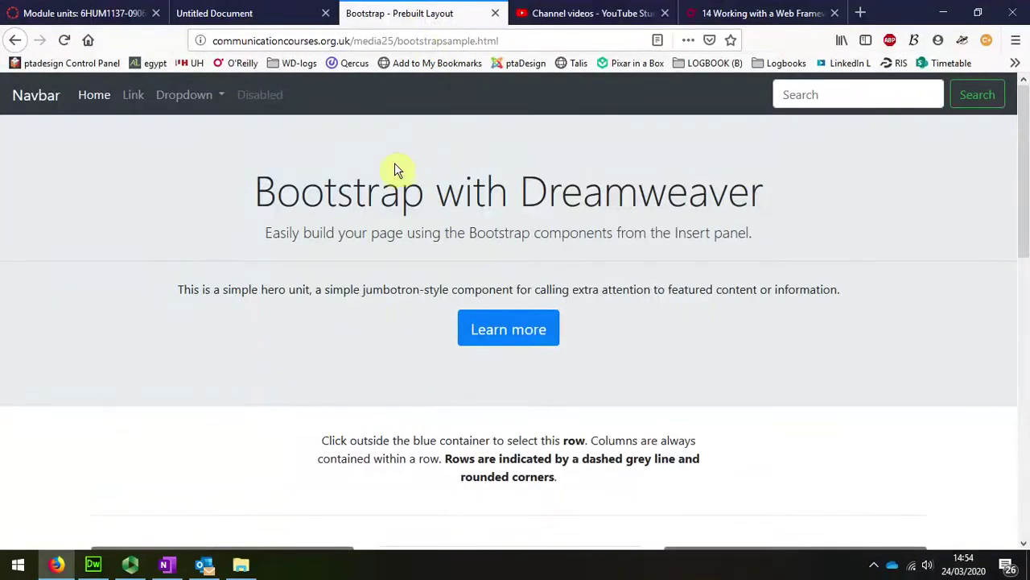
- Reload the Climate Change page, try its four navbar dropdowns, and resize the window wider
left_click(66, 41)
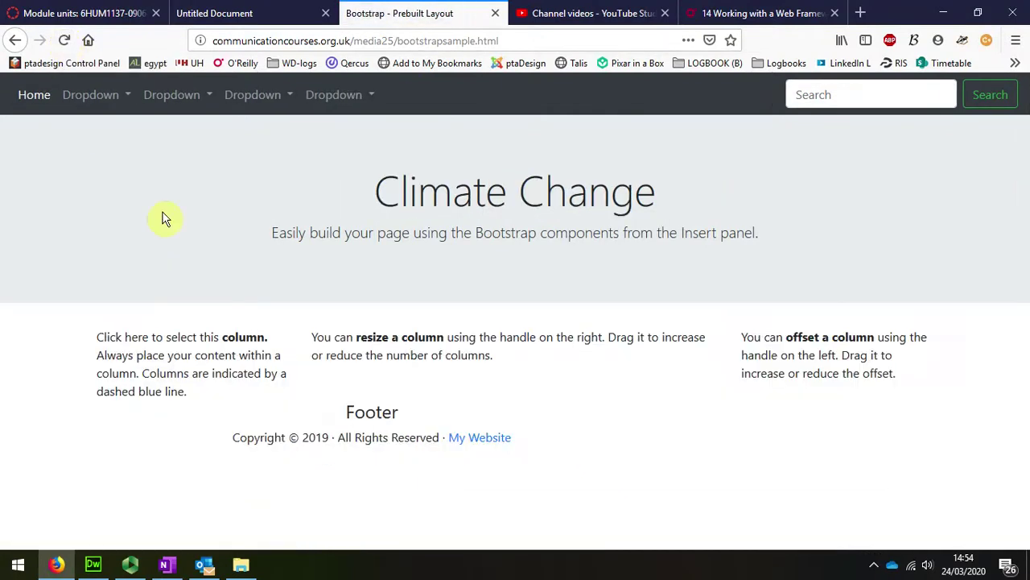
left_click(126, 96)
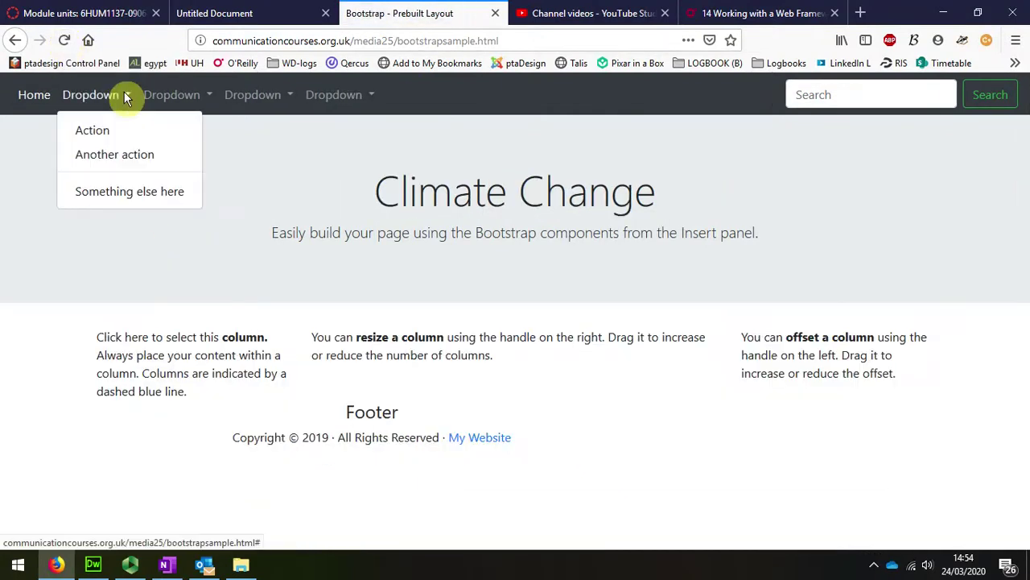
left_click(199, 96)
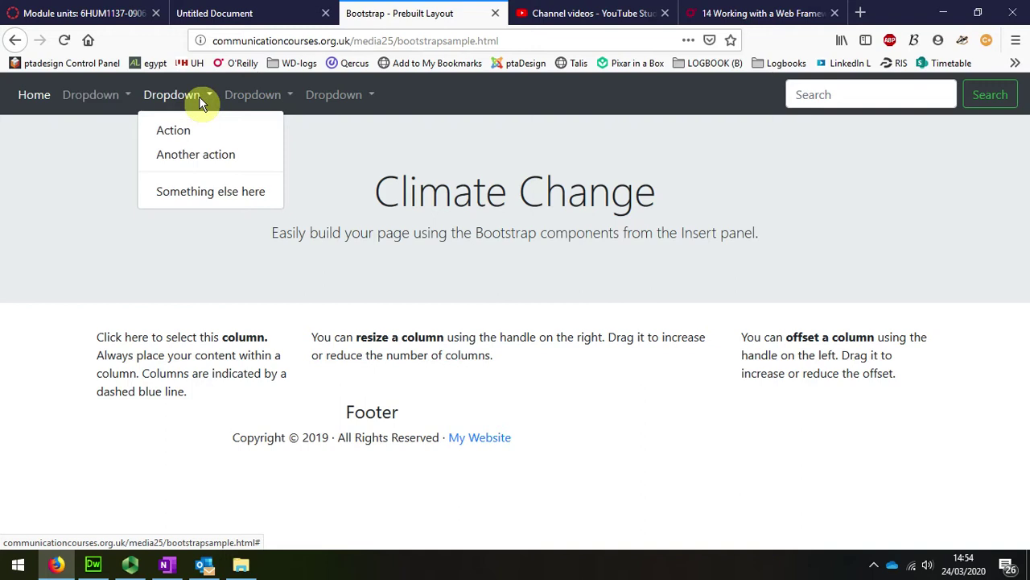
left_click(267, 94)
left_click(340, 94)
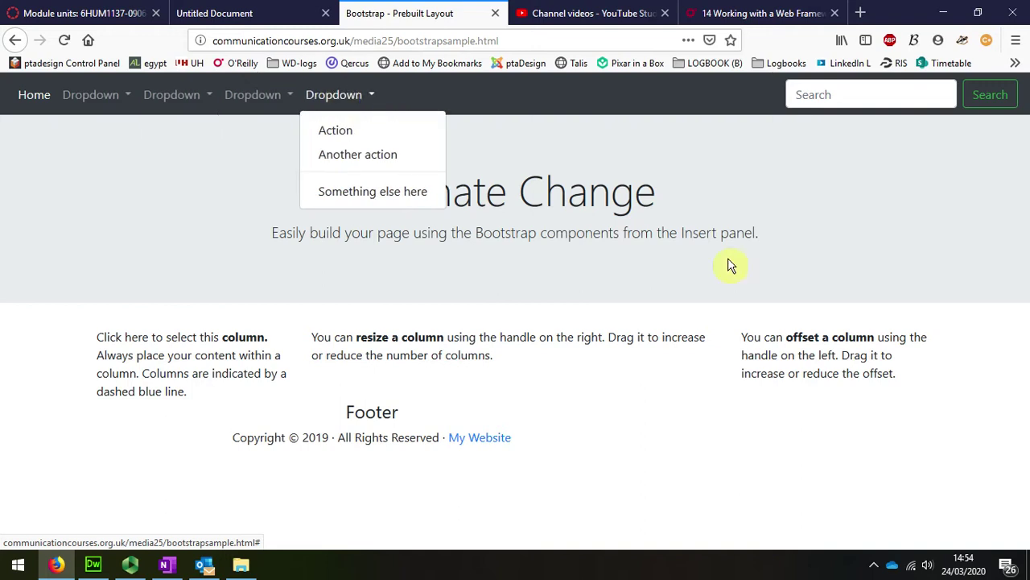
left_click(978, 12)
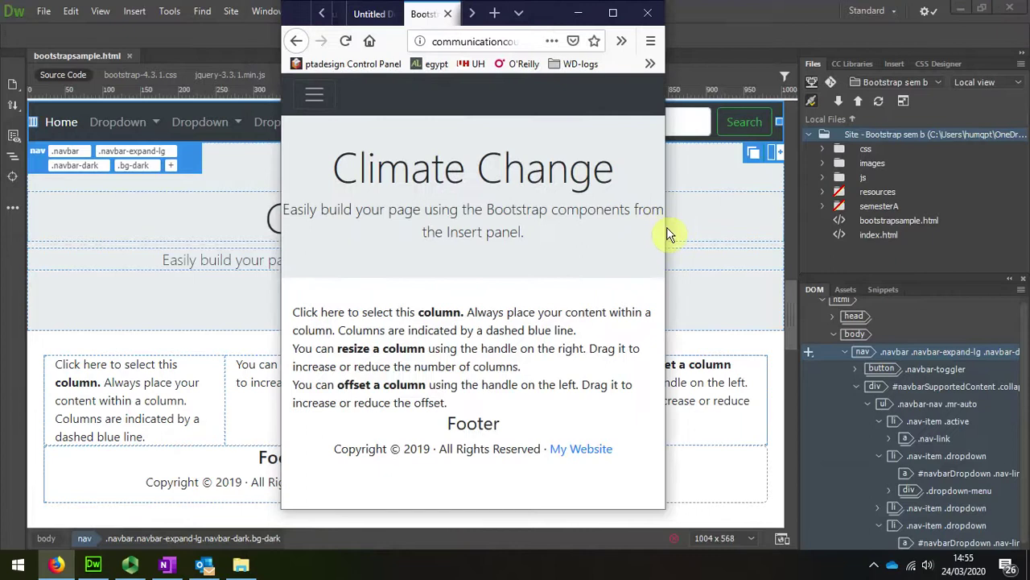
mouse_move(664, 226)
left_mouse_down()
mouse_move(903, 232)
mouse_move(976, 211)
mouse_move(938, 226)
left_mouse_up()
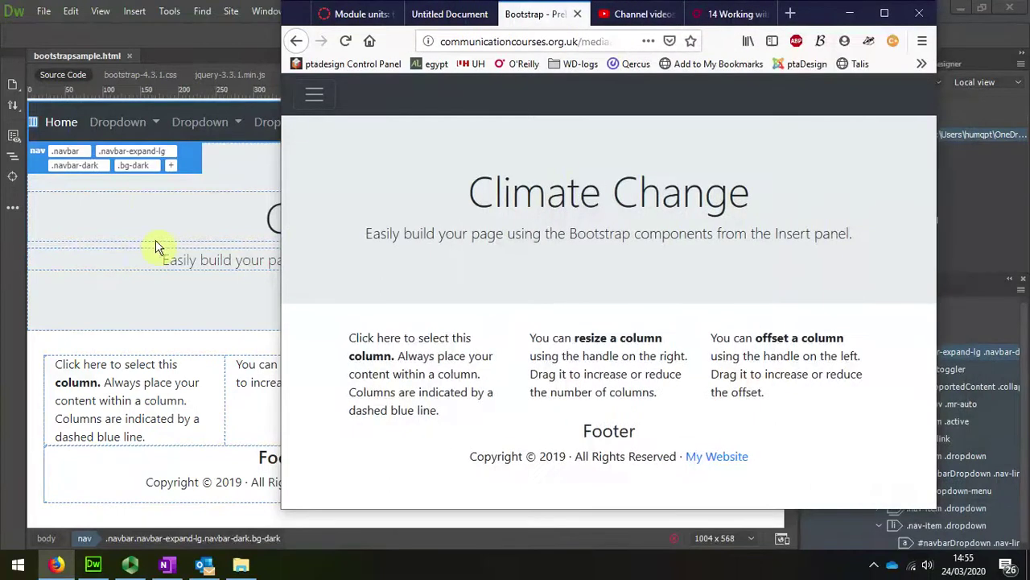
- Select the nav element with navbar, navbar-dark and bg-dark classes in Live view and DOM
left_click(161, 217)
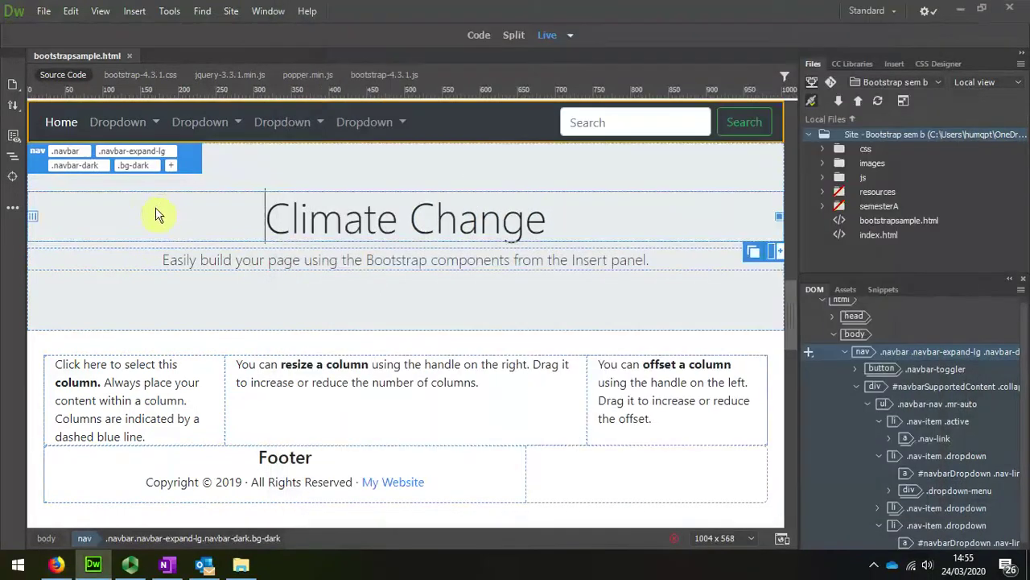
left_click(392, 137)
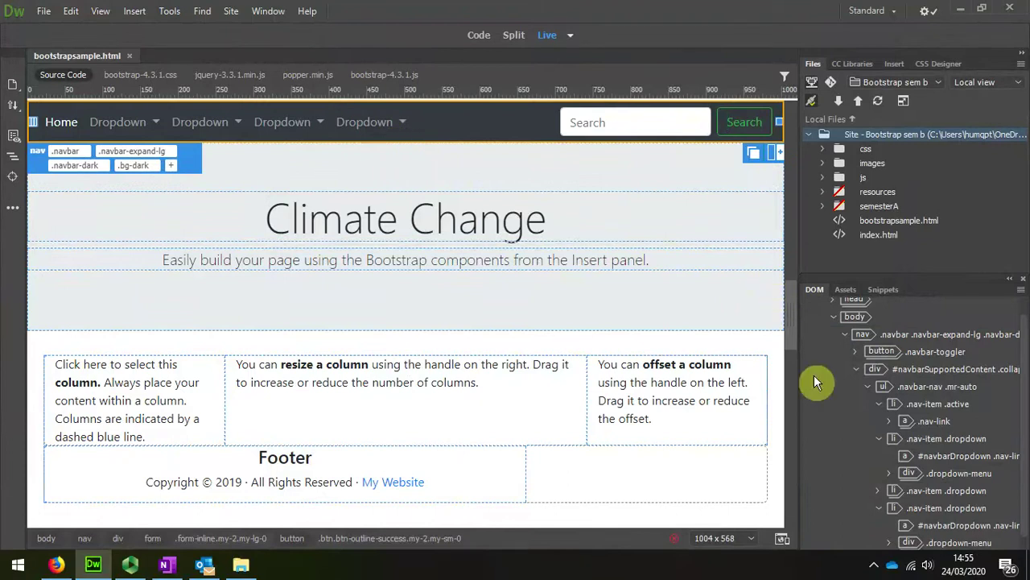
left_click(866, 334)
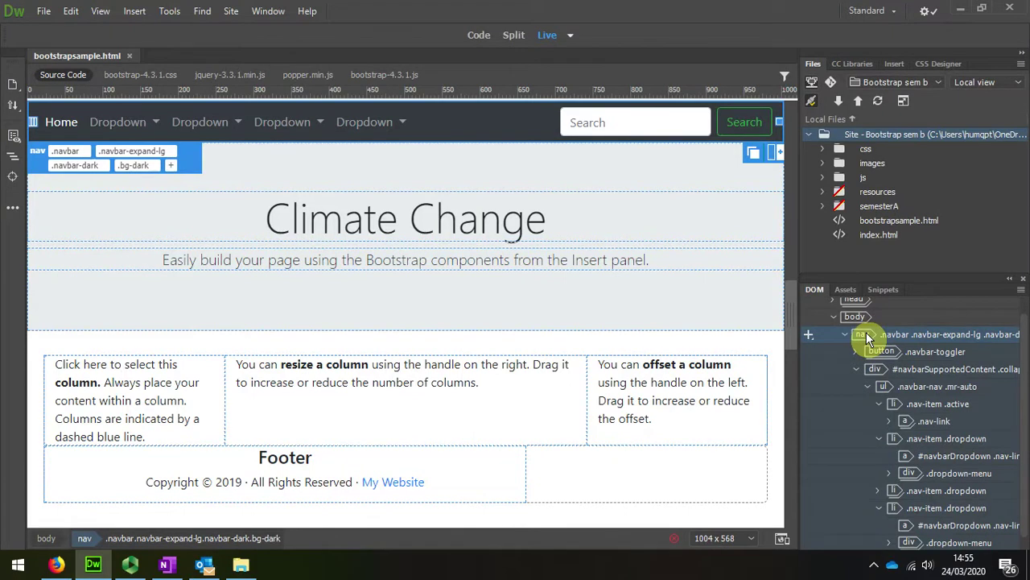
- Add the .fixed-top class to the nav element through the Quick Tag Editor
left_click(171, 166)
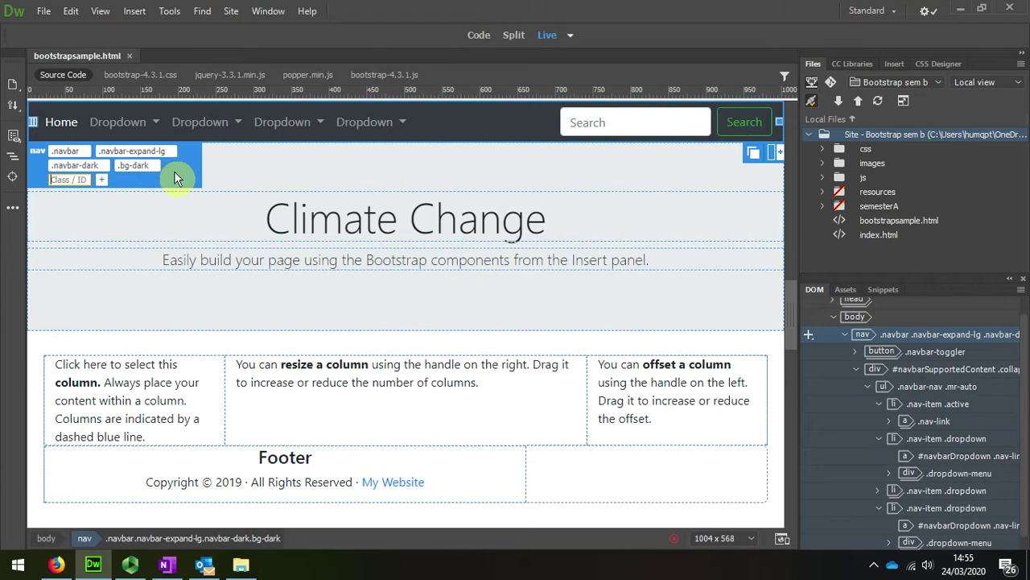
type(".fix")
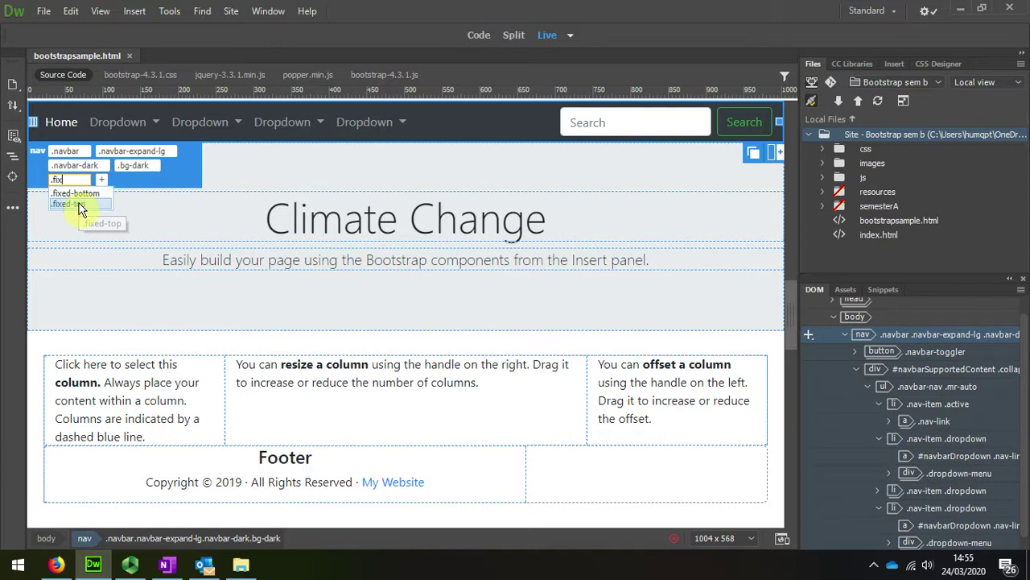
left_click(81, 204)
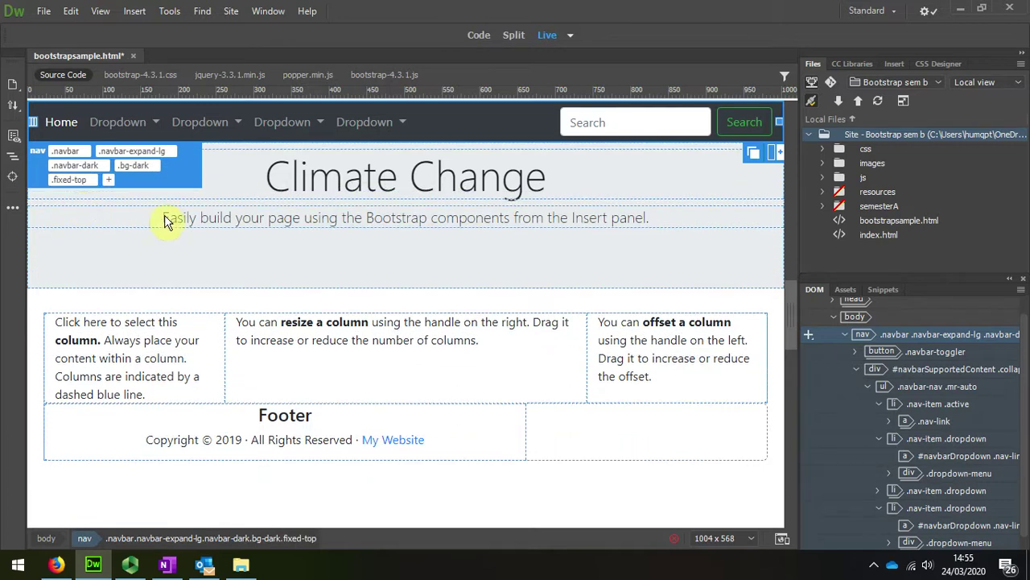
- Save the page, put the entire site to the server, and switch back to Firefox
left_click(43, 12)
left_click(80, 151)
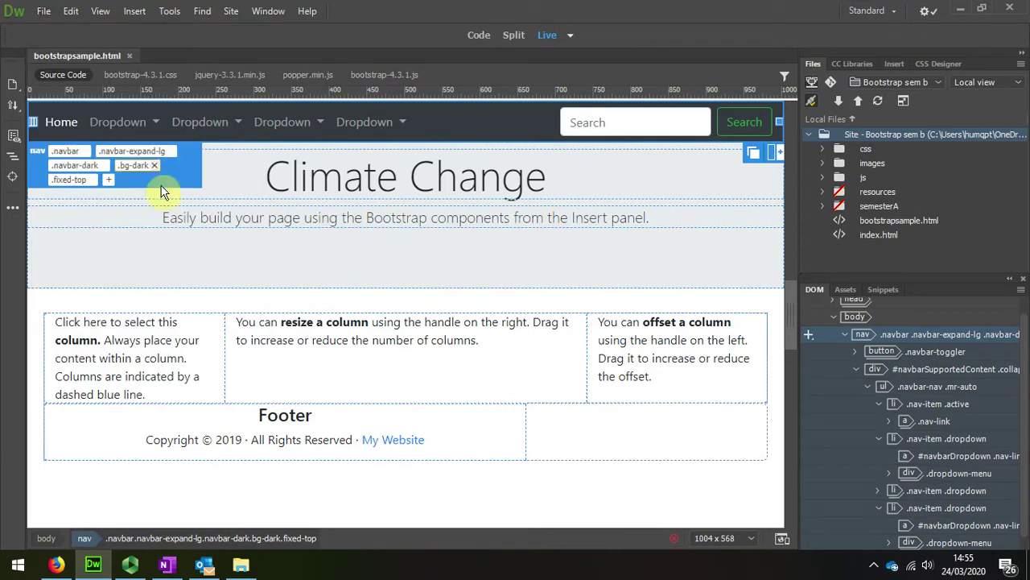
left_click(857, 99)
left_click(609, 302)
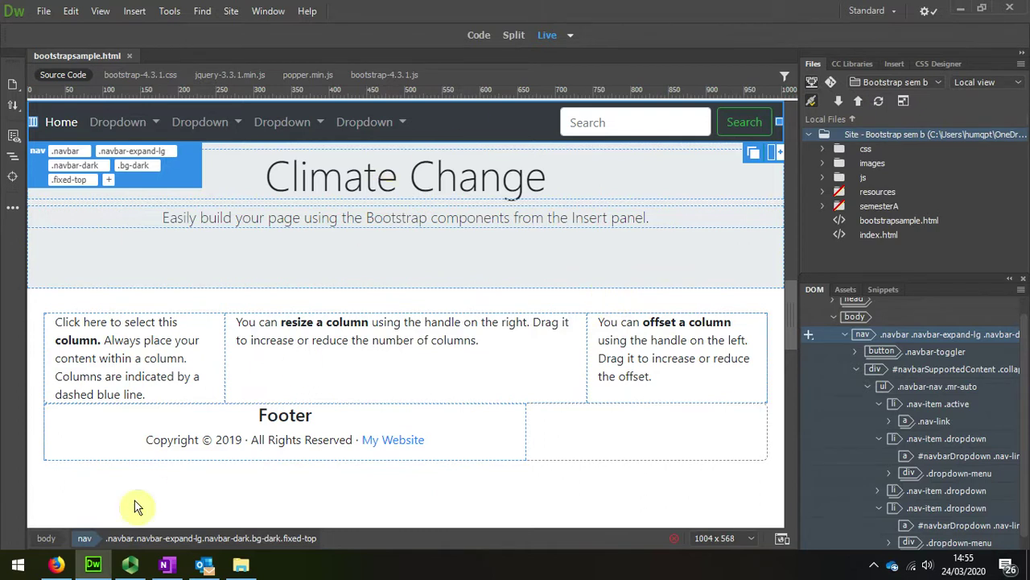
left_click(56, 564)
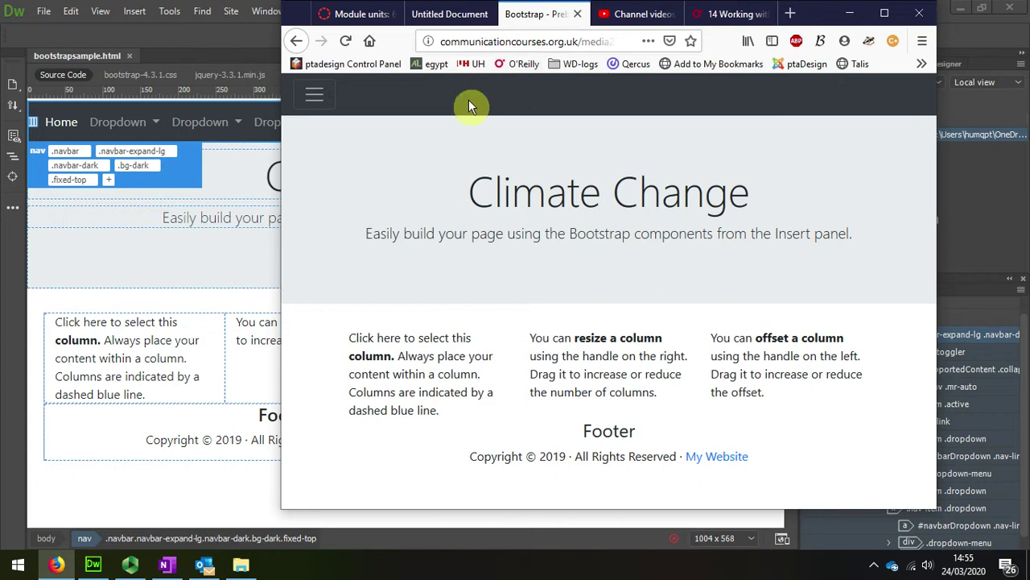
- Reload the live page, then maximize, restore and shorten the Firefox window so it scrolls
left_click(346, 41)
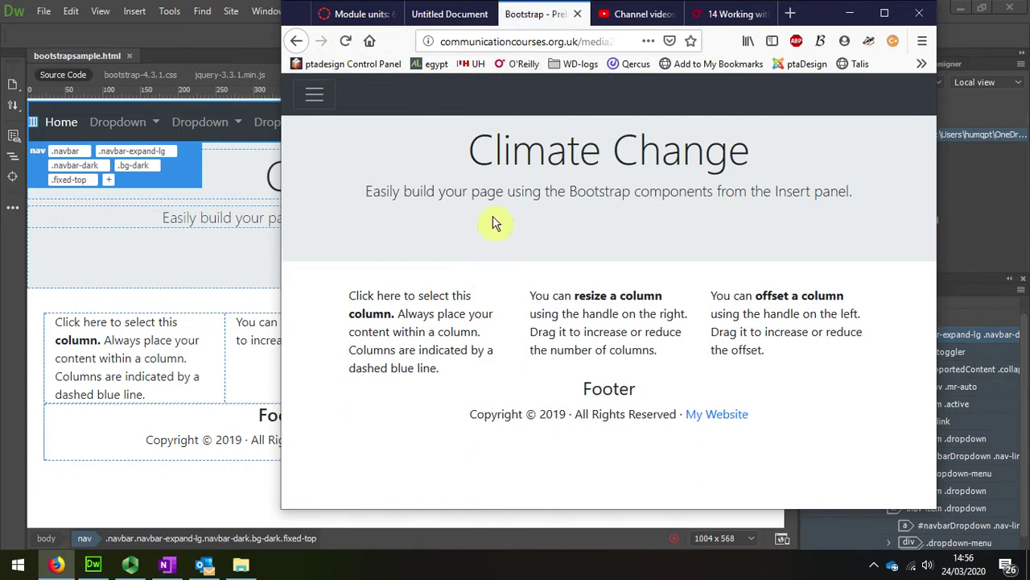
left_click(884, 13)
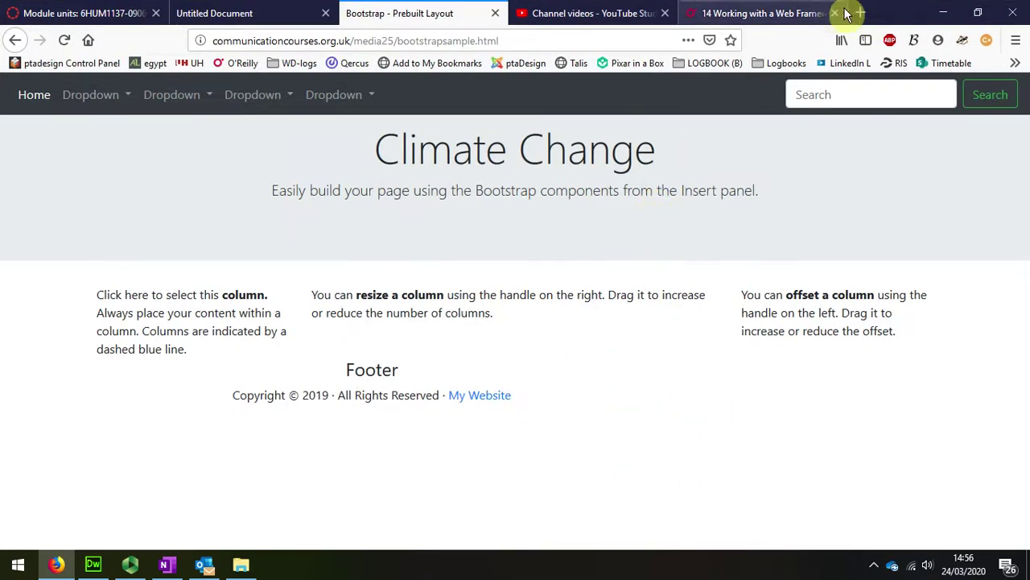
left_click(980, 13)
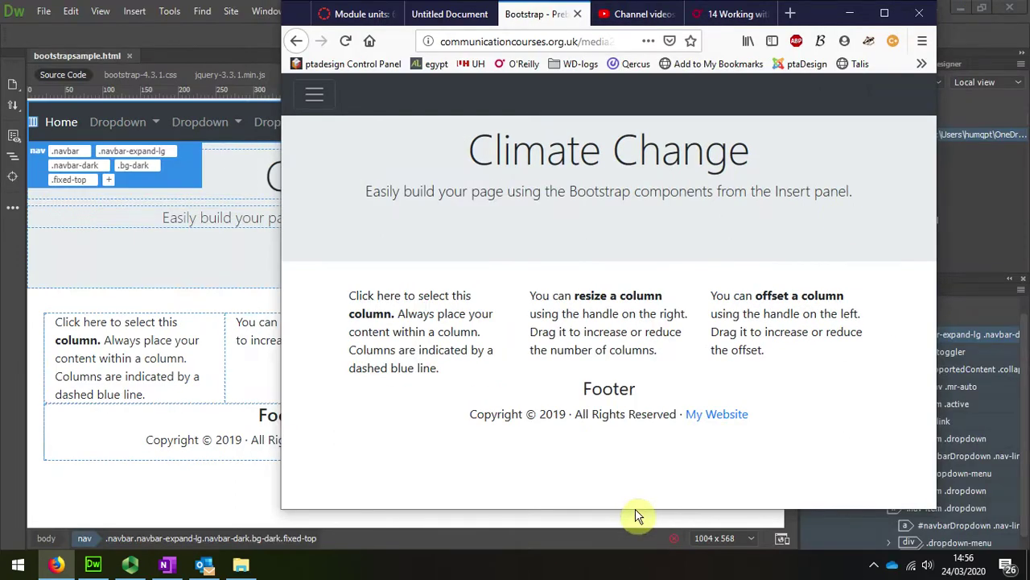
left_click_drag(636, 508, 628, 266)
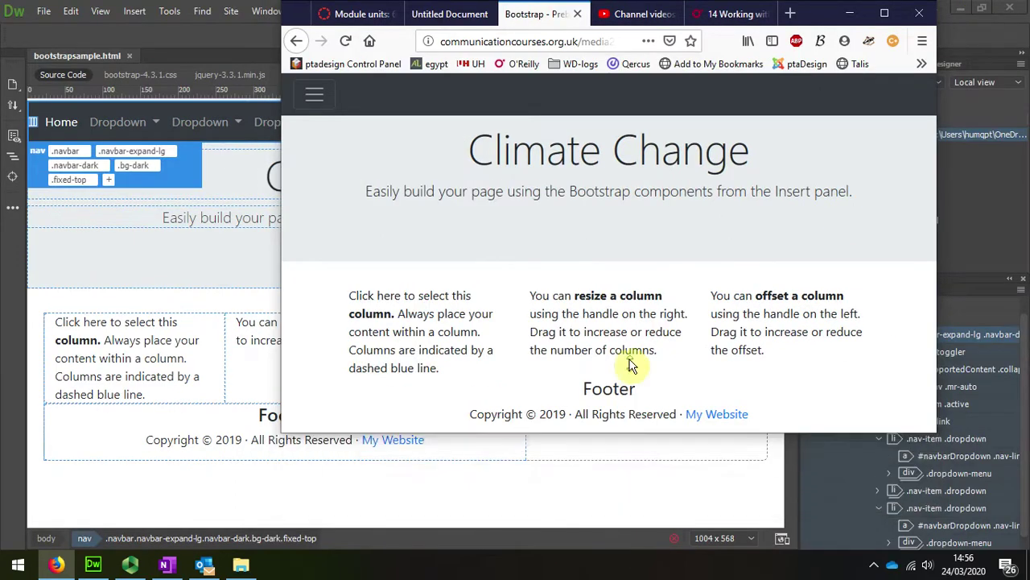
scroll(607, 210, "down", 4)
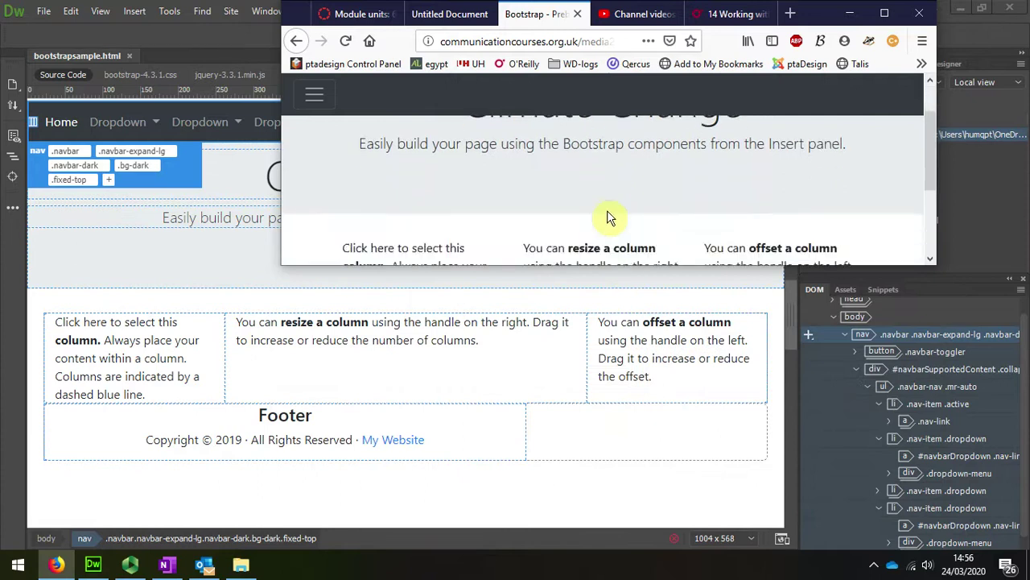
scroll(607, 210, "down", 3)
scroll(607, 213, "up", 5)
scroll(607, 214, "down", 2)
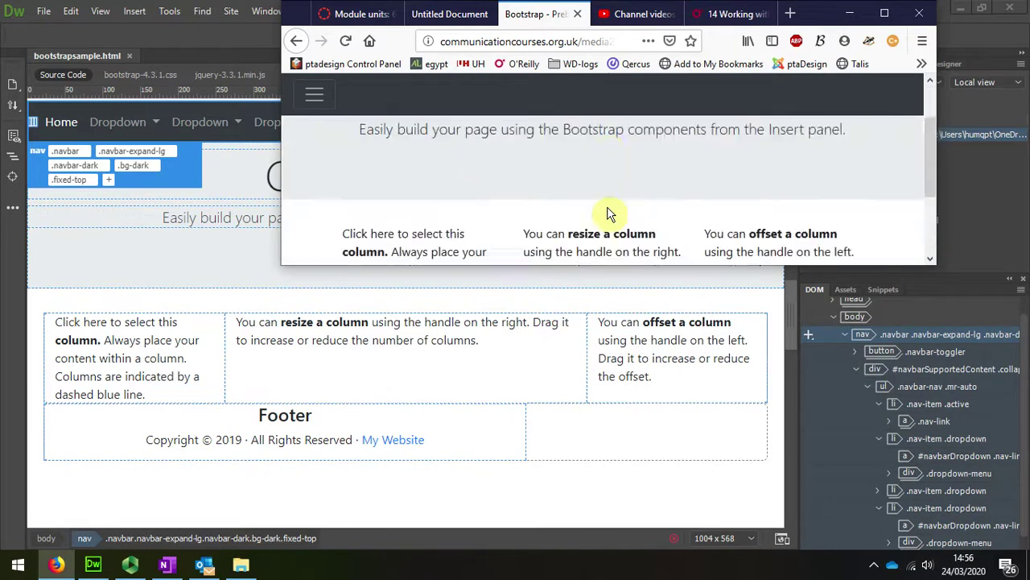
scroll(606, 213, "down", 3)
scroll(607, 213, "up", 5)
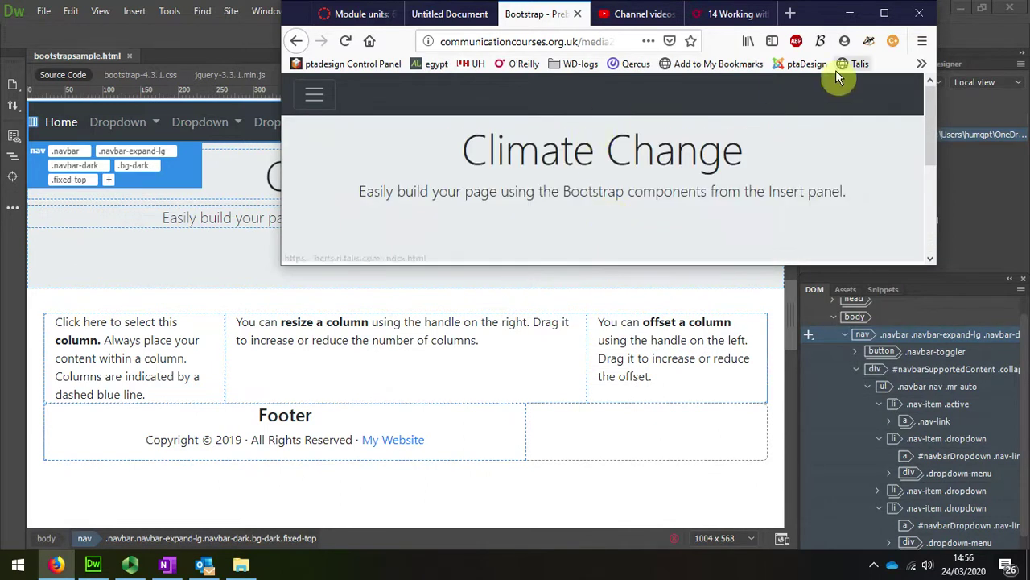